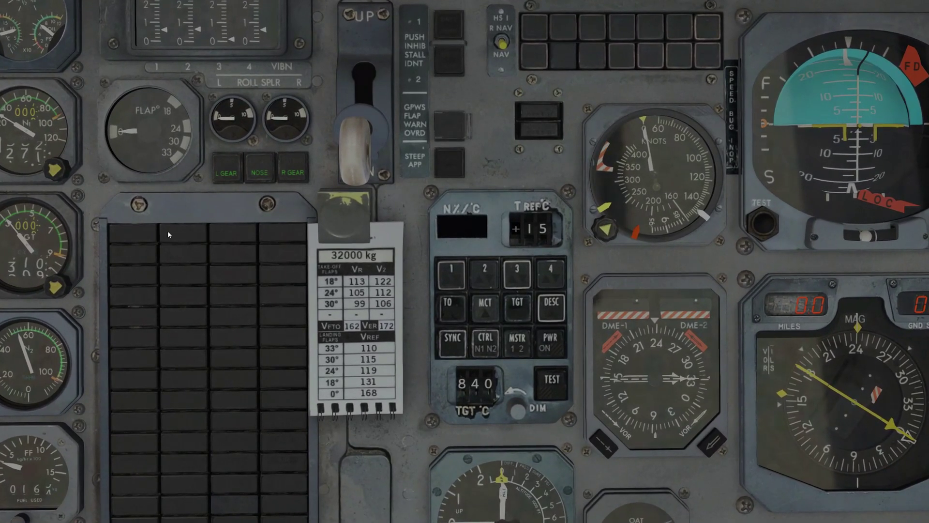
# Step: Bring up the TMS pop-up panel from the BAe146 menu, and close both the panel and the menu
pyautogui.click(6, 145)
pyautogui.click(109, 189)
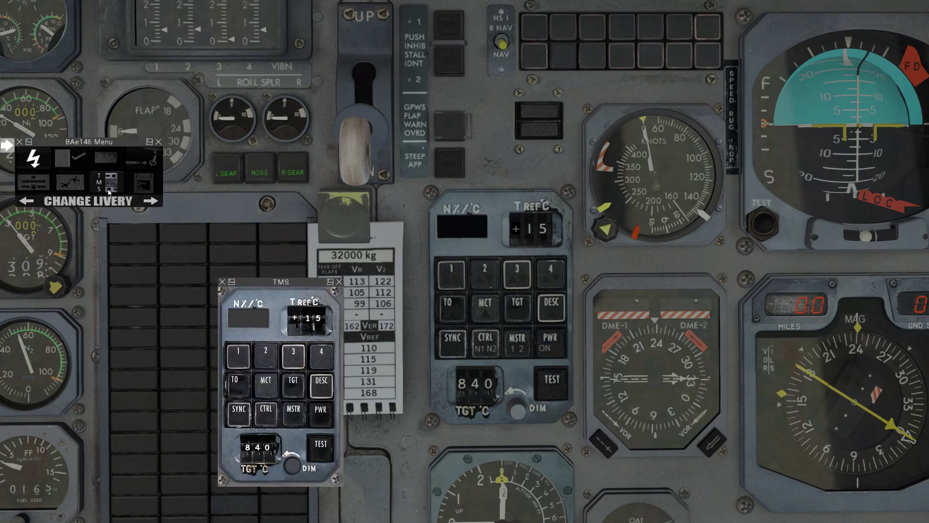
pyautogui.click(222, 281)
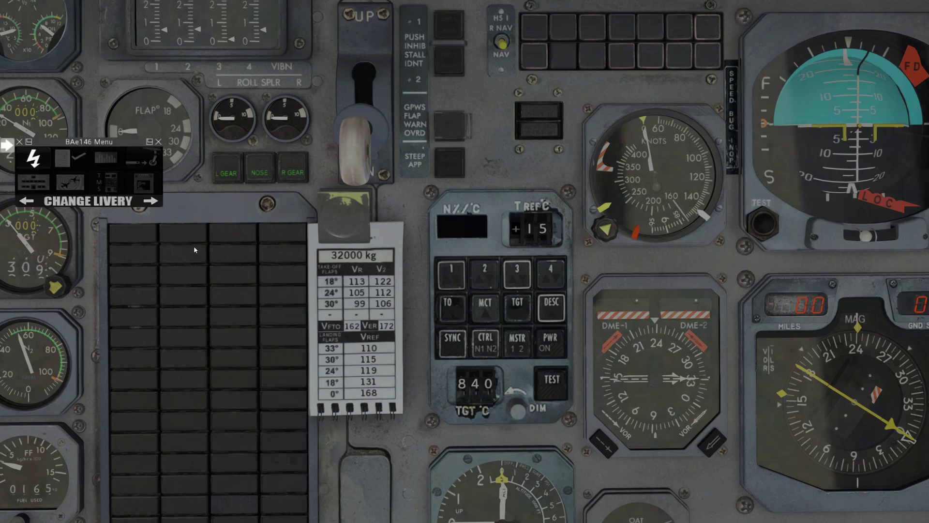
pyautogui.click(159, 142)
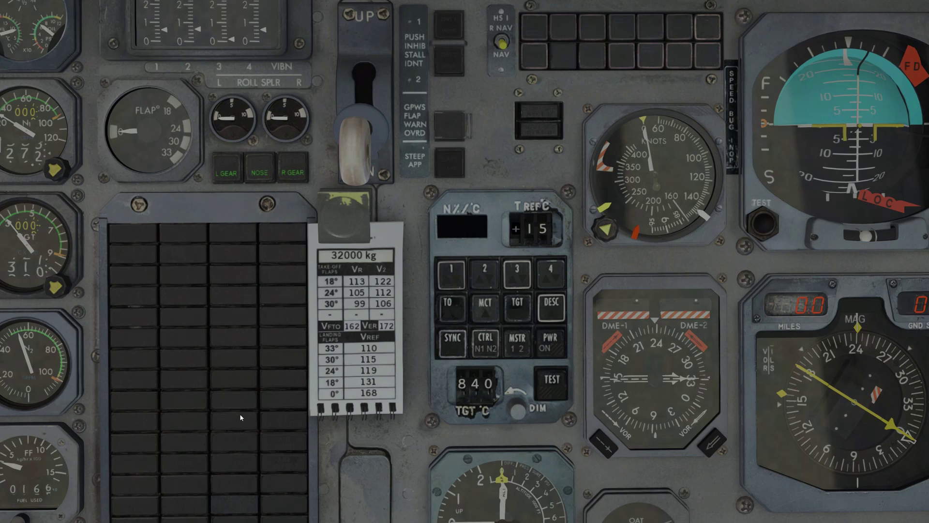
# Step: Power on the Thrust Modulation System (TMS) unit on the main instrument panel
pyautogui.hotkey('ctrl', '2')
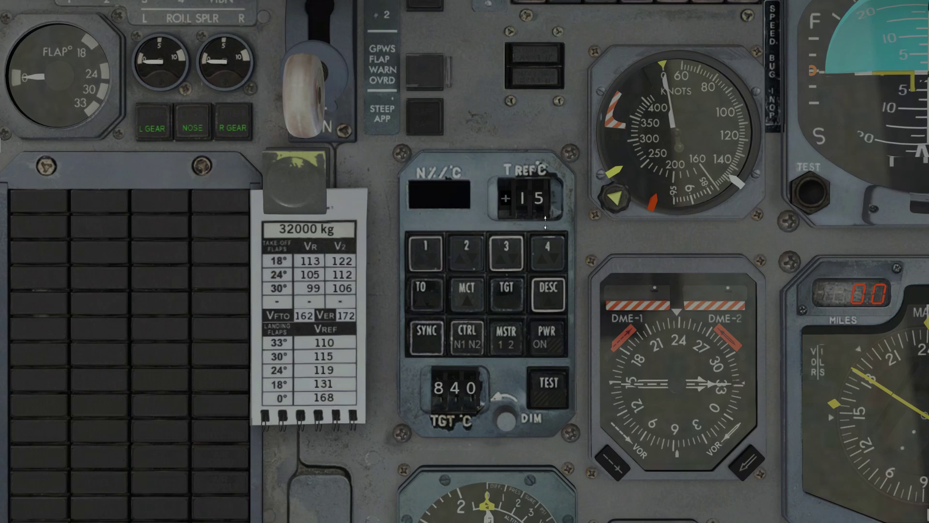
pyautogui.scroll(1, 532, 210)
pyautogui.scroll(-1, 532, 210)
pyautogui.click(556, 346)
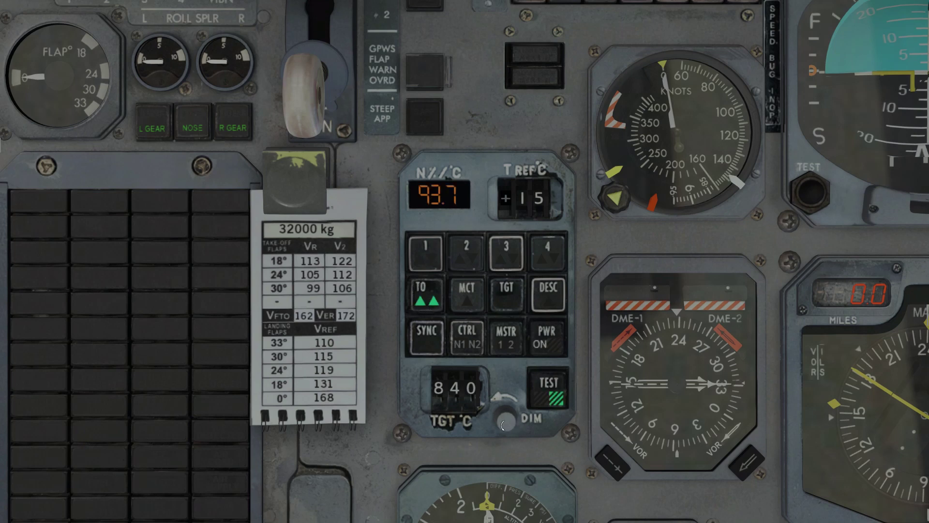
# Step: Adjust the brightness of the TMS display with its DIM control
pyautogui.scroll(-5, 504, 425)
pyautogui.scroll(3, 521, 424)
pyautogui.scroll(-3, 390, 342)
pyautogui.press('Up')
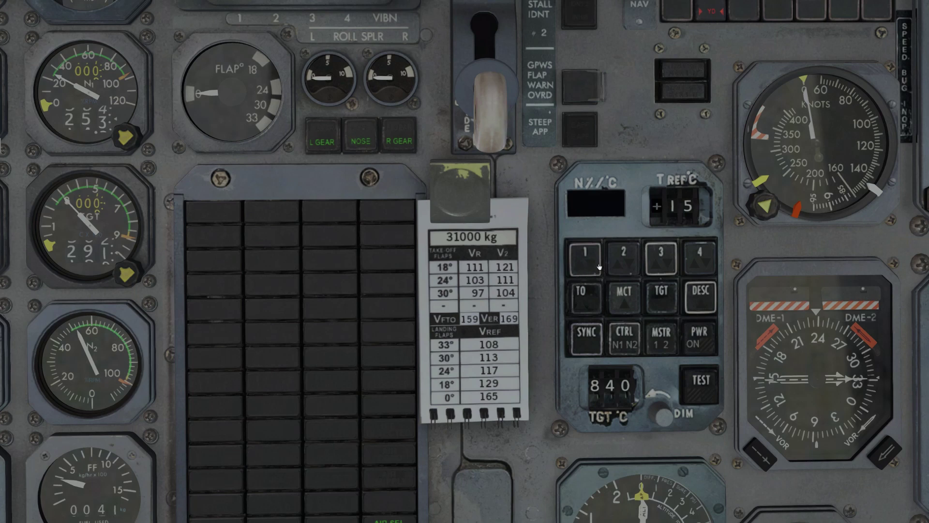
# Step: Power on the TMS and engage its take-off (TO) mode
pyautogui.click(710, 393)
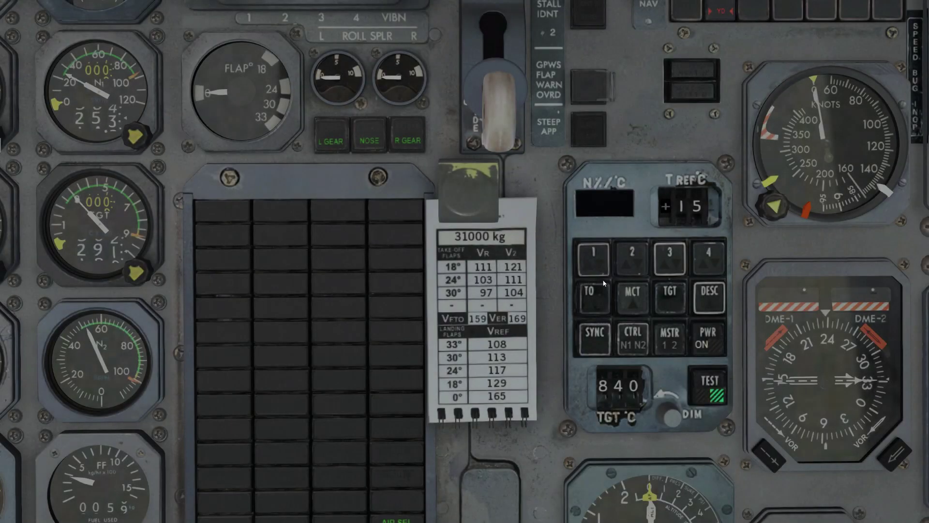
pyautogui.click(602, 313)
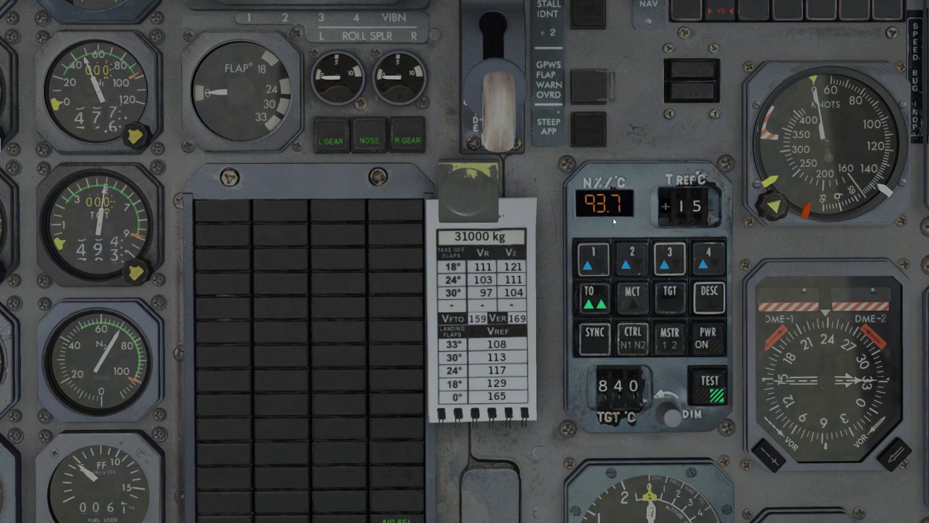
# Step: Examine the TMS reference temperature and N1 target, and compare the four engines' gauges with the numbered trim arrows
pyautogui.press('Down')
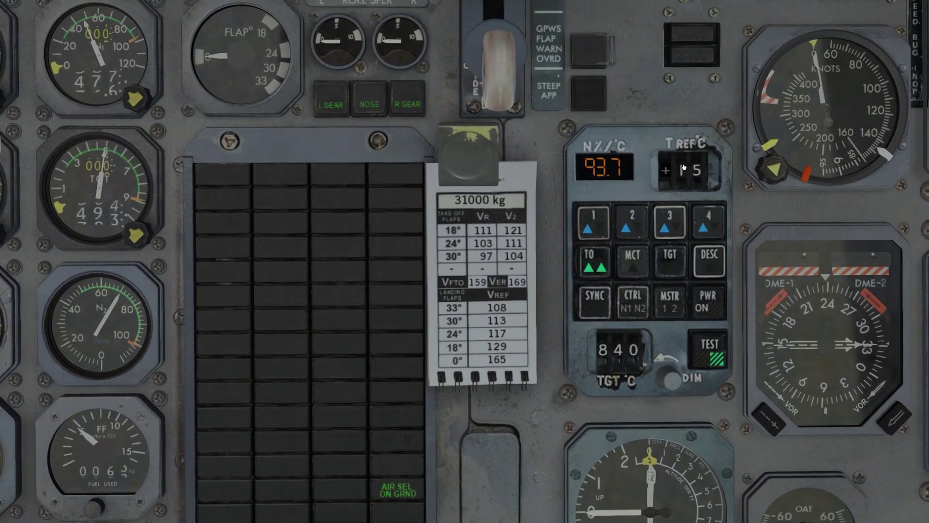
pyautogui.scroll(1, 693, 179)
pyautogui.scroll(-10, 693, 178)
pyautogui.scroll(-3, 551, 352)
pyautogui.press('Left')
pyautogui.press('Up')
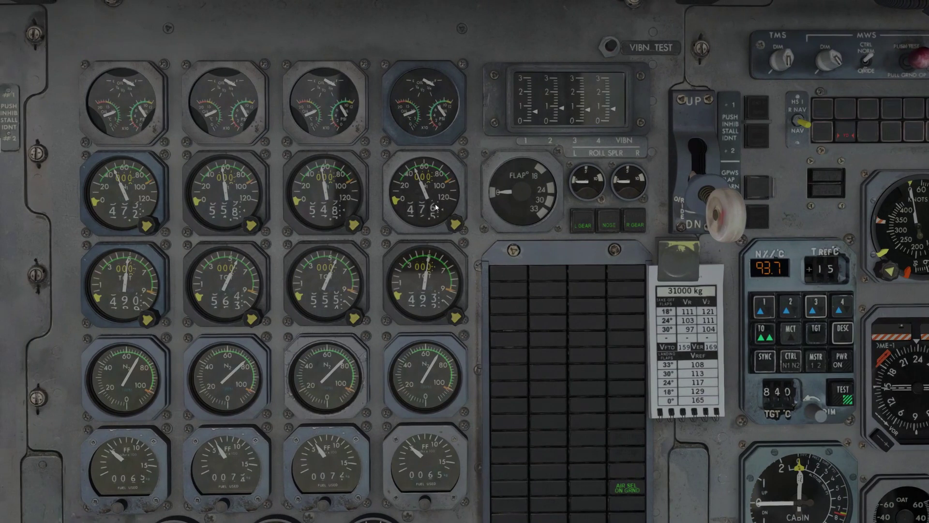
pyautogui.press('Right')
pyautogui.press('Down')
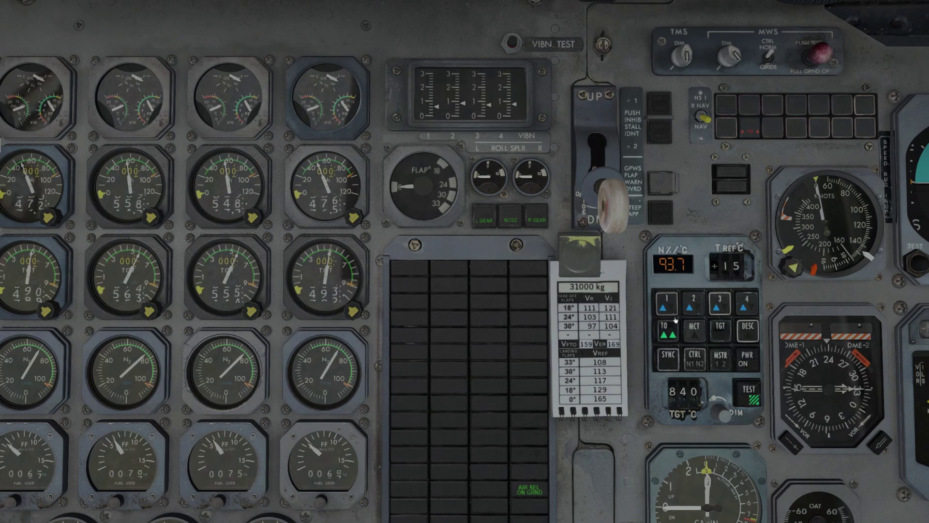
# Step: Advance the throttles to take-off thrust and monitor the TMS trimming all four engines to the displayed N1 target
pyautogui.hotkey('ctrl', 'space')
pyautogui.press('a')
pyautogui.press('a')
pyautogui.scroll(2, 533, 348)
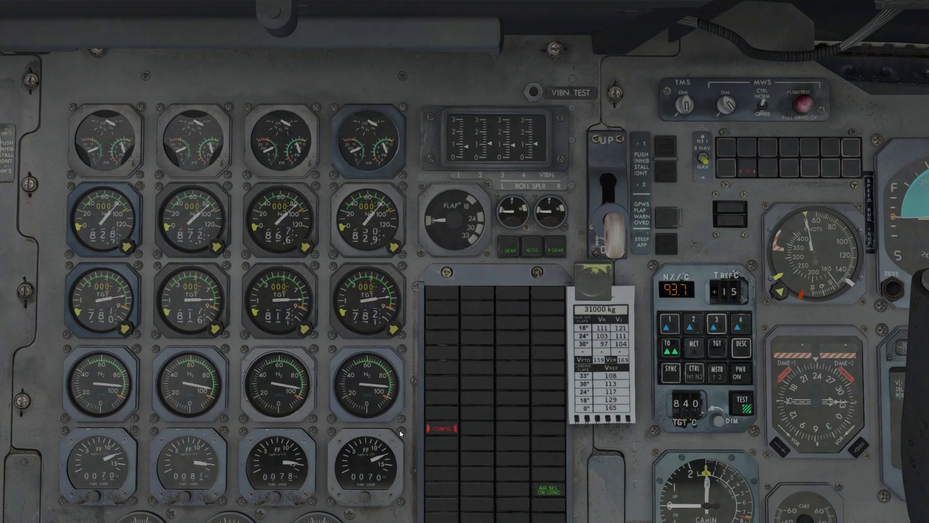
pyautogui.press('Down')
pyautogui.press('Up')
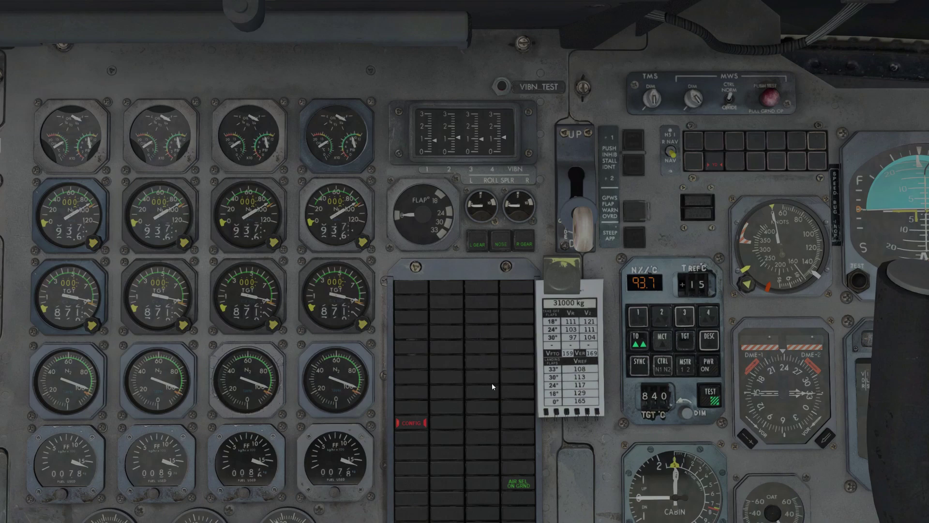
# Step: Power on the TMS and engage its descent (DESC) mode
pyautogui.moveTo(461, 386); pyautogui.dragTo(488, 390)
pyautogui.scroll(4, 479, 405)
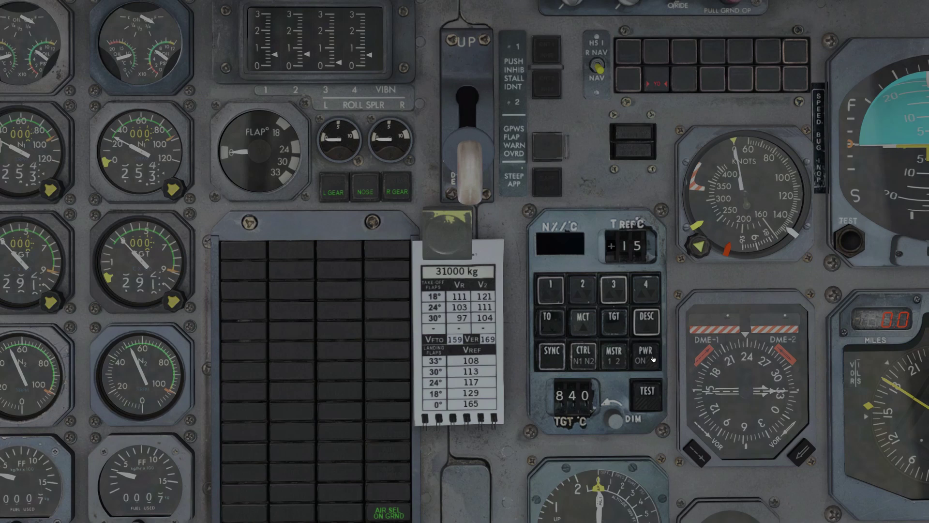
pyautogui.click(653, 357)
pyautogui.click(658, 330)
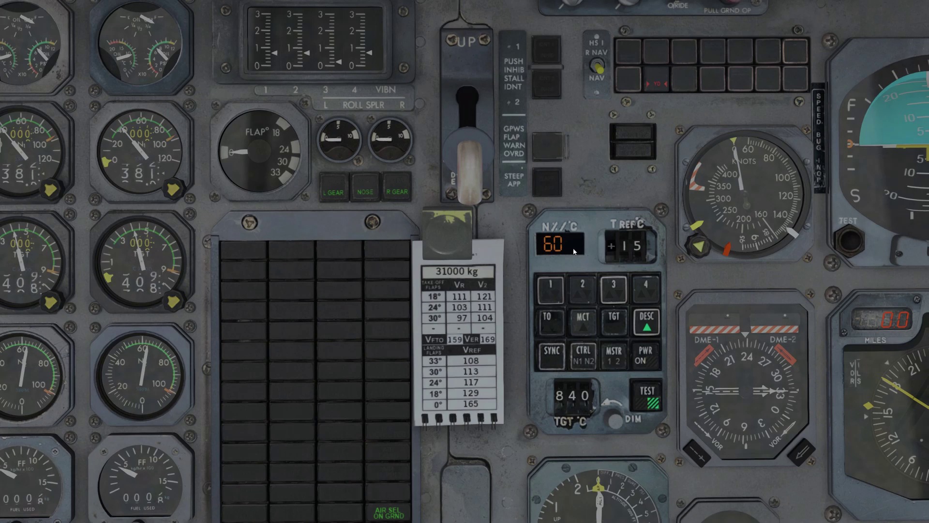
# Step: Power on the TMS and engage its SYNC mode
pyautogui.press('KP_8')
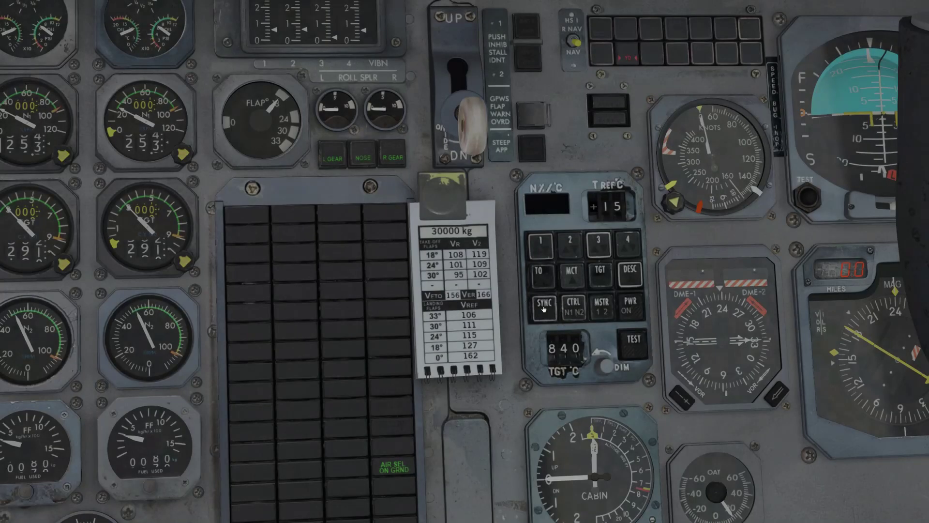
pyautogui.click(639, 315)
pyautogui.click(546, 316)
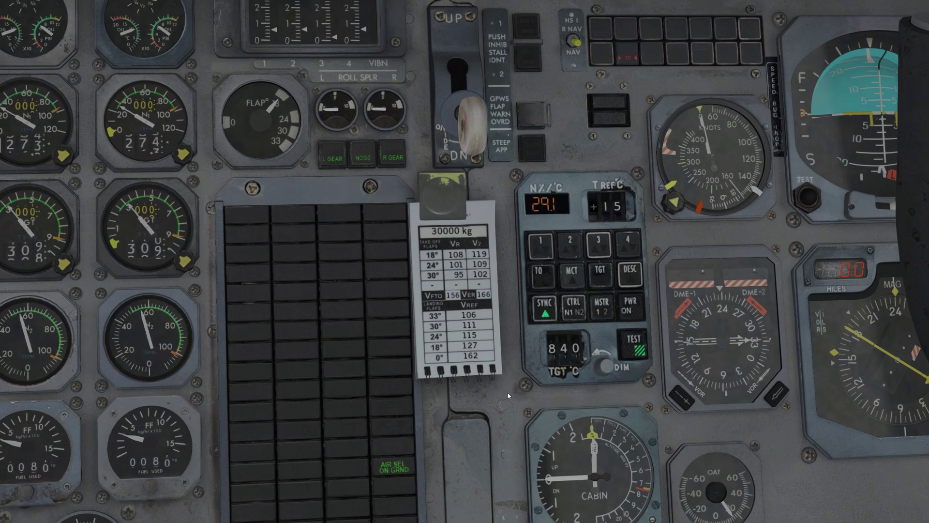
# Step: Switch the SYNC control reference to N2 and back to N1, and power off the TMS
pyautogui.click(576, 323)
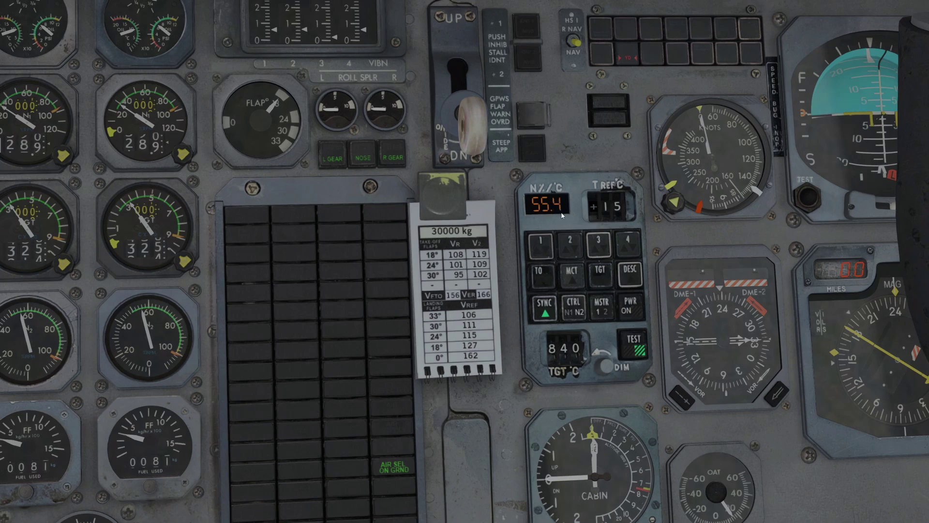
pyautogui.click(580, 322)
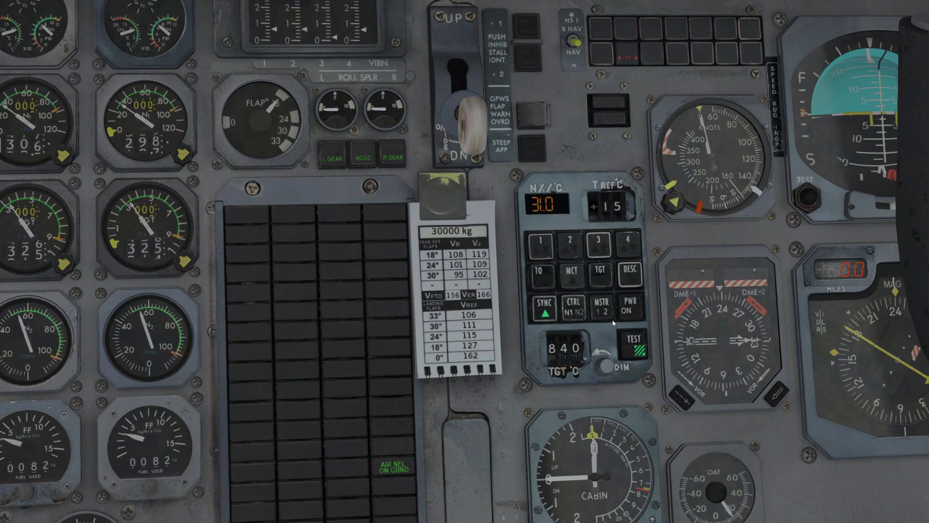
pyautogui.click(630, 306)
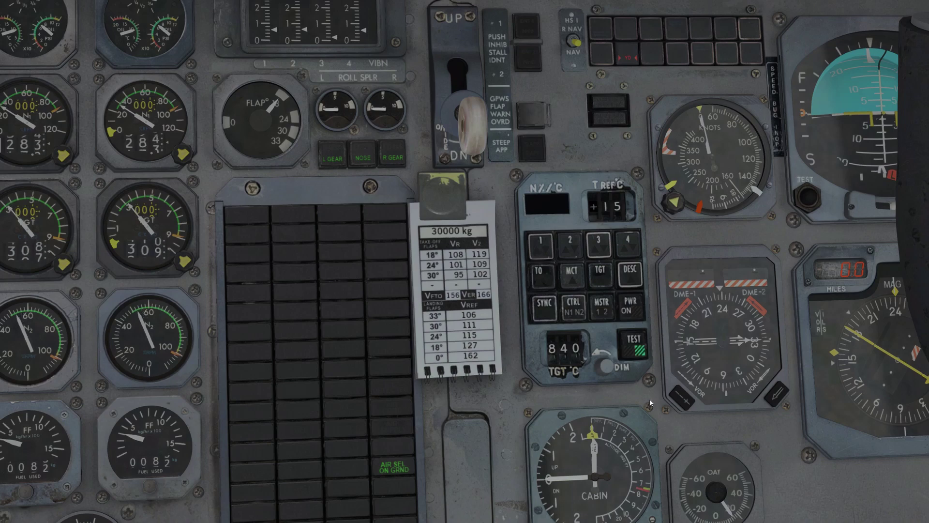
# Step: Compare the four engines' N1 gauges with the TMS display while SYNC matches them at high thrust
pyautogui.scroll(-5, 650, 400)
pyautogui.moveTo(649, 400); pyautogui.dragTo(624, 392)
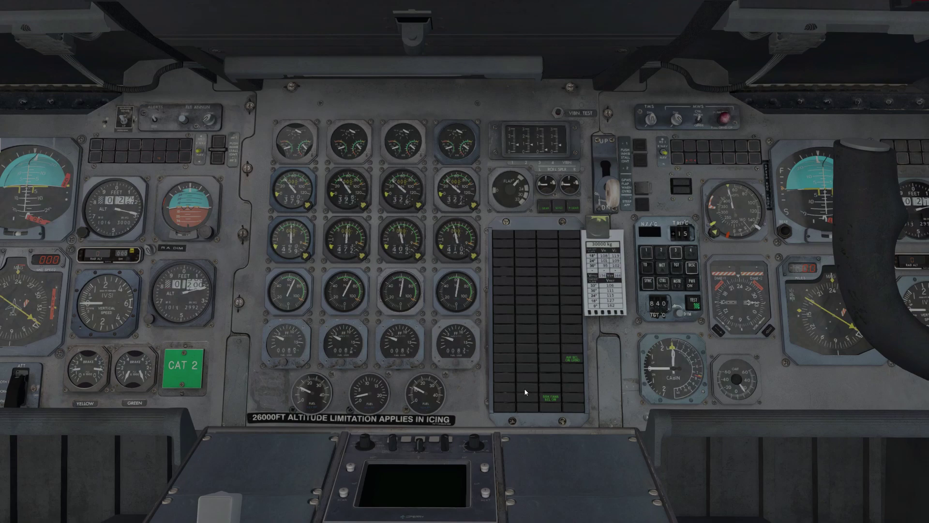
pyautogui.scroll(10, 524, 388)
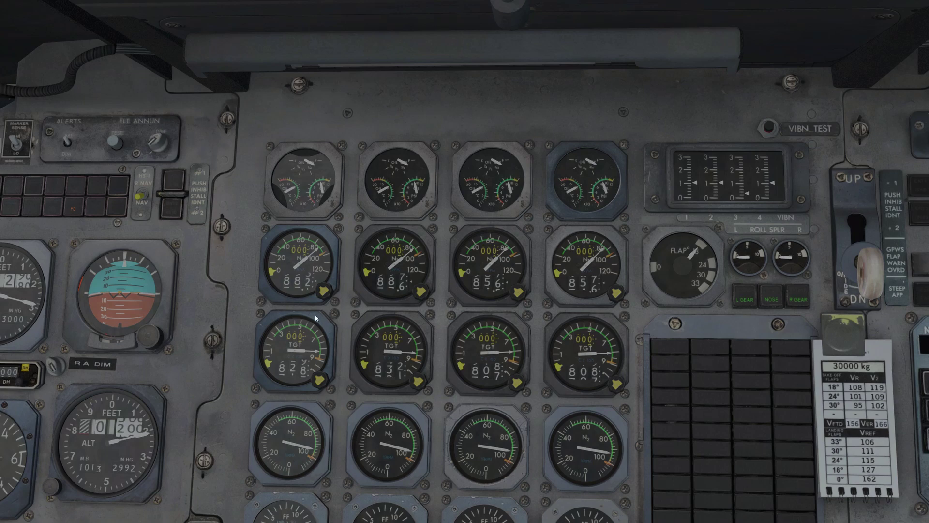
pyautogui.moveTo(355, 331); pyautogui.dragTo(537, 359)
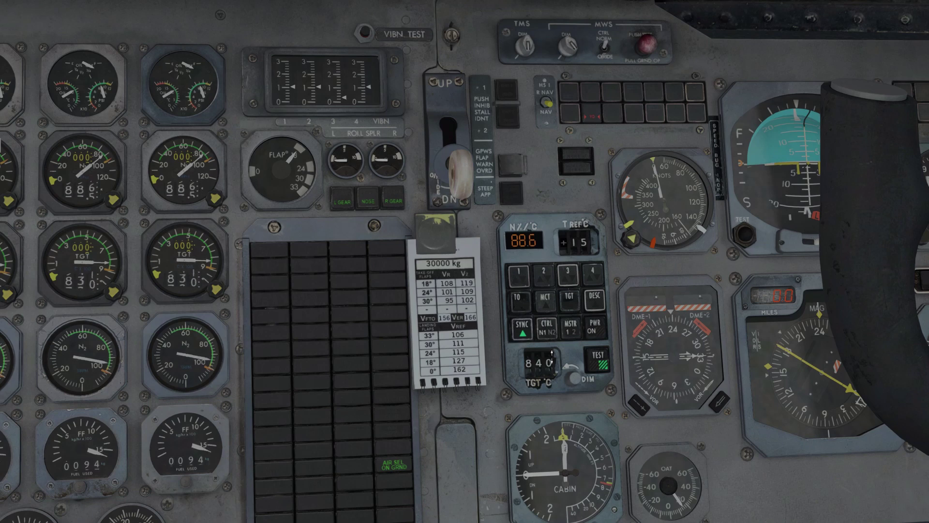
pyautogui.moveTo(362, 403); pyautogui.dragTo(323, 399)
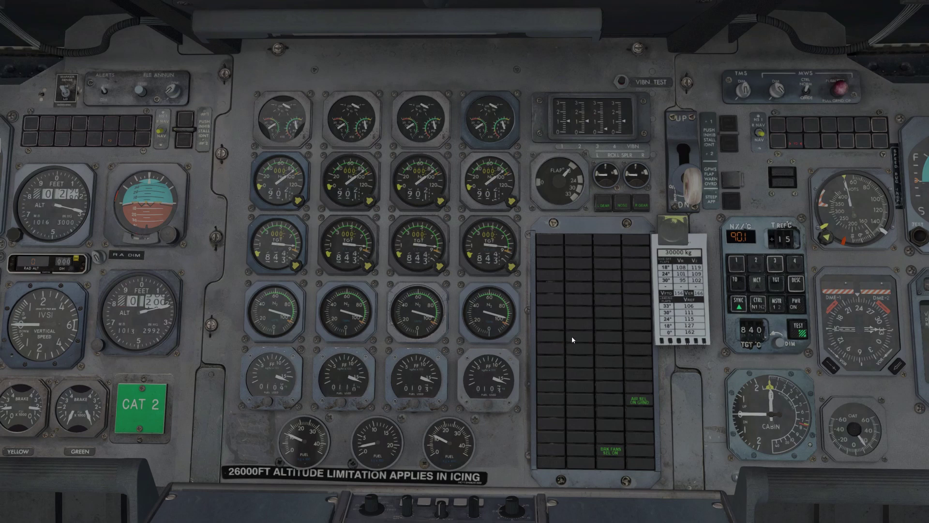
# Step: Power off the TMS while the engines are running at high thrust in SYNC mode
pyautogui.press('.')
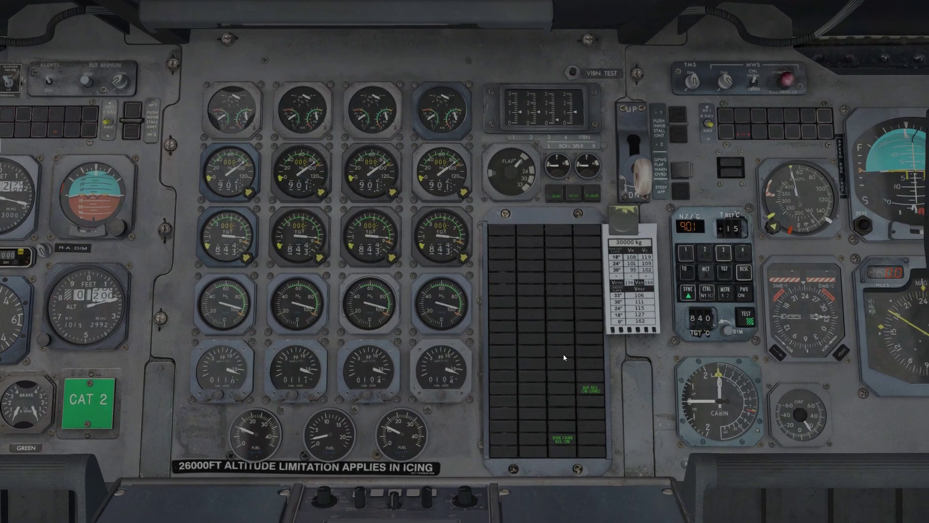
pyautogui.scroll(2, 563, 355)
pyautogui.press('Right')
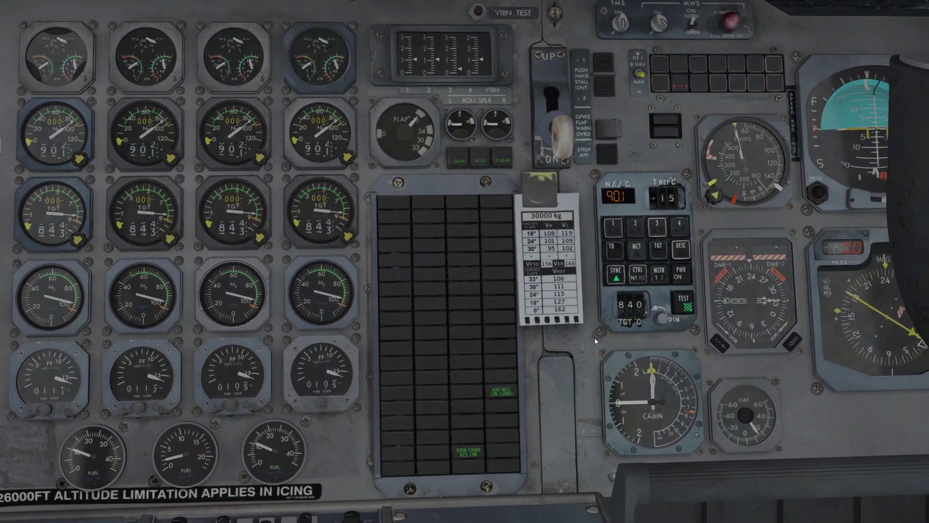
pyautogui.click(689, 285)
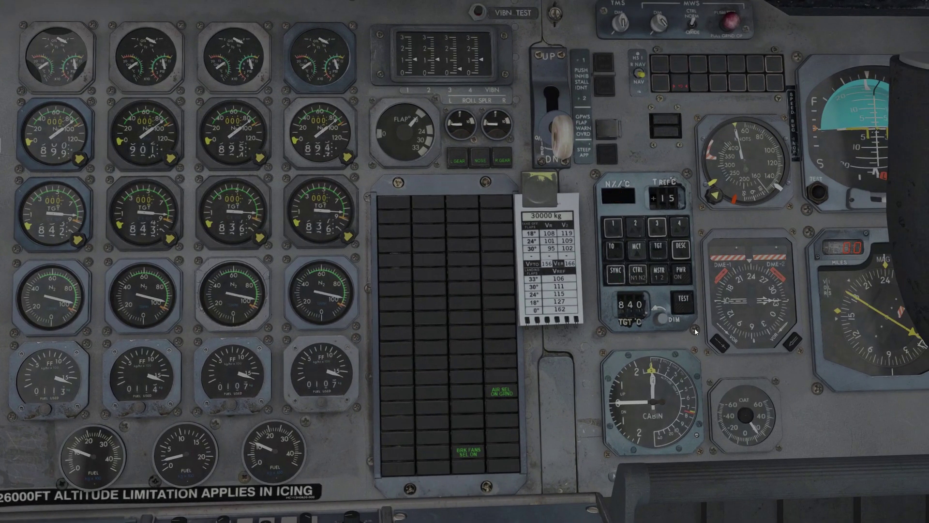